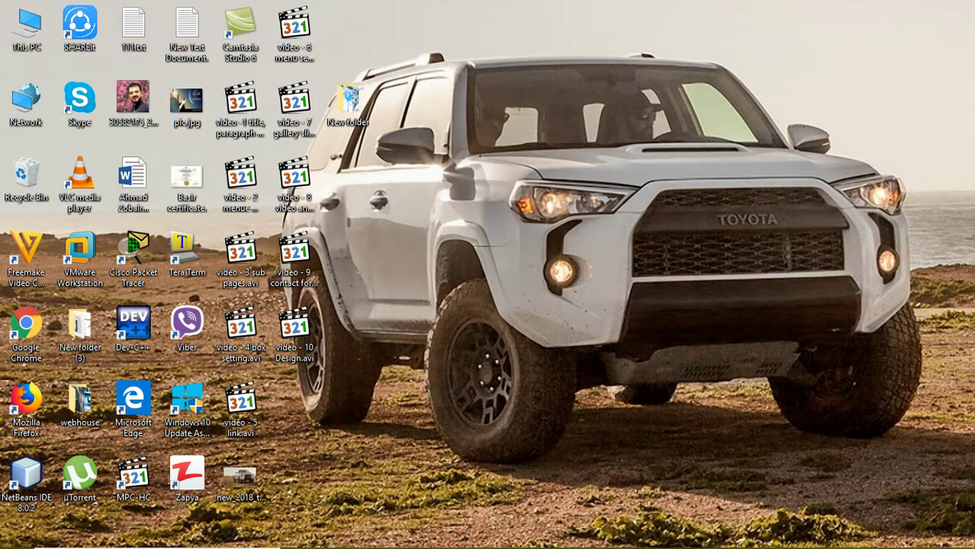
Step: Bring up the taskbar preview of the minimized ECD Website Builder Chrome window
mouse_move(509, 537)
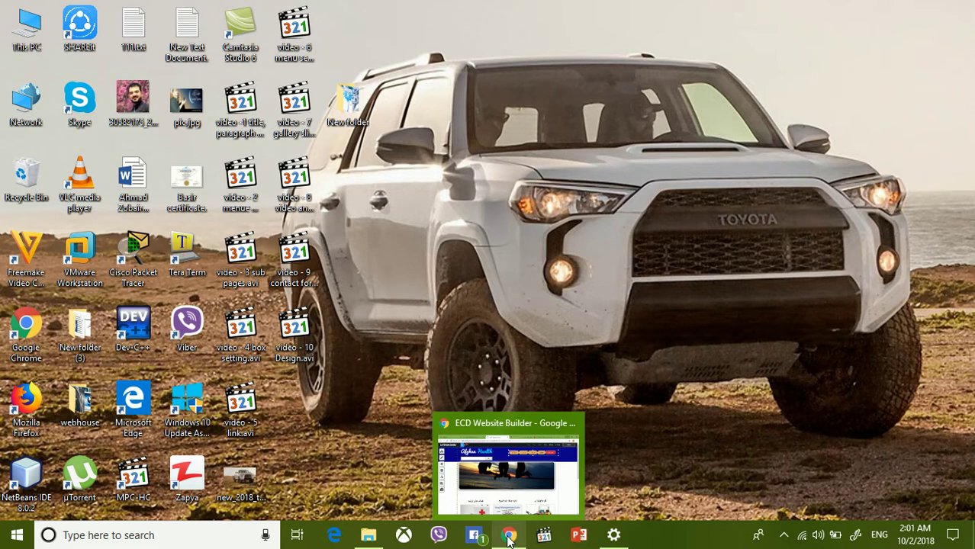
Step: Restore the ECD Website Builder window and open its Setting panel
click(508, 537)
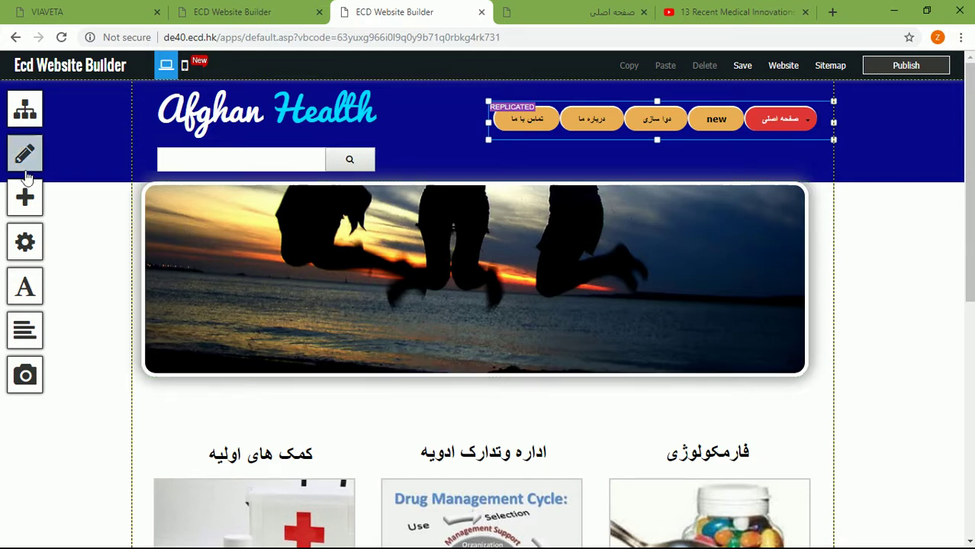
click(26, 242)
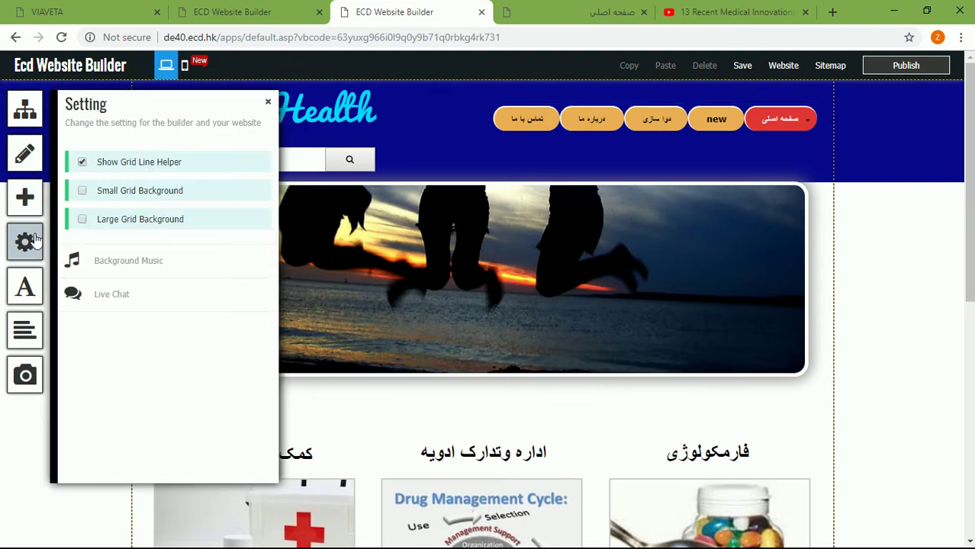
Step: Open the Live Chat dialog and follow its Register link to Tidio
click(106, 307)
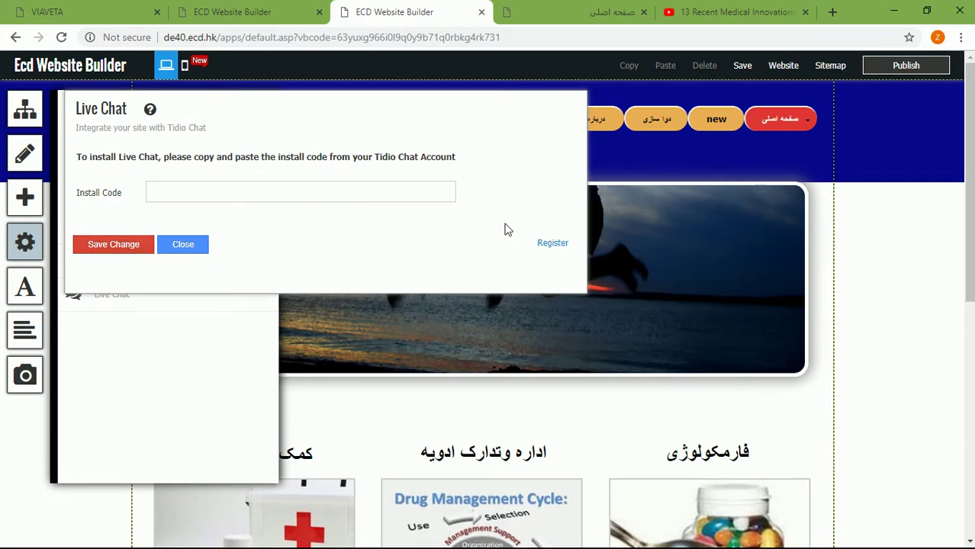
click(547, 250)
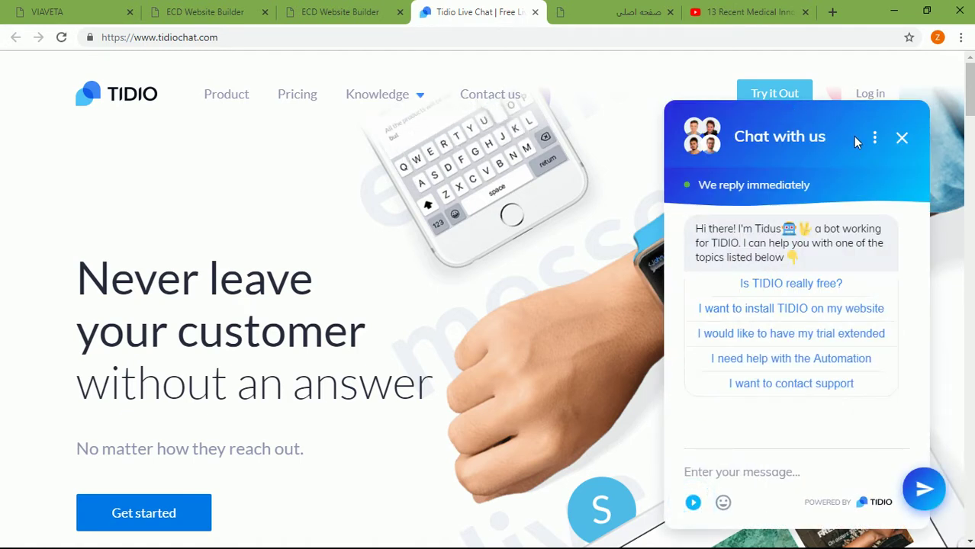
Step: Close Tidio's demo chat and go to the Create a Free Account page
click(903, 140)
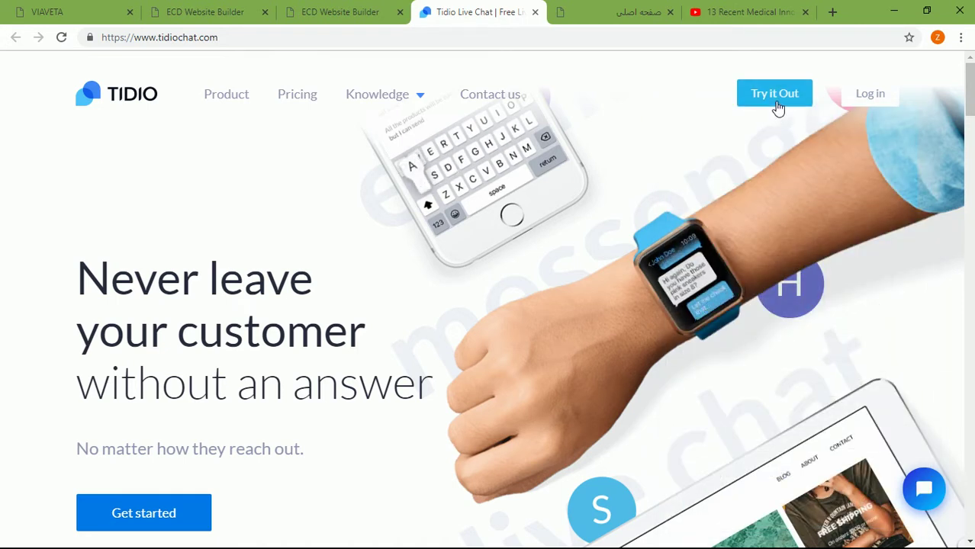
click(774, 94)
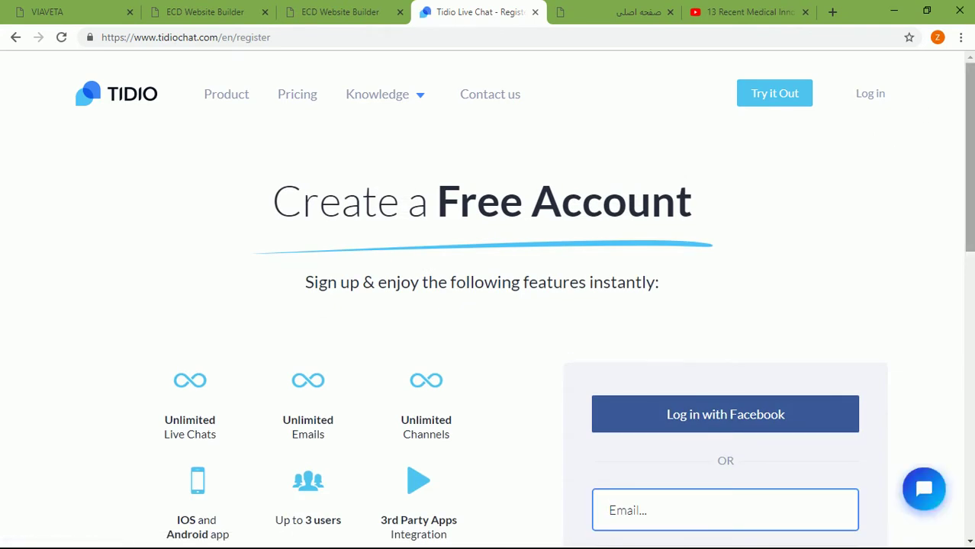
Step: Enter the account e-mail address and password in Tidio's sign-up form
drag(972, 106, 970, 206)
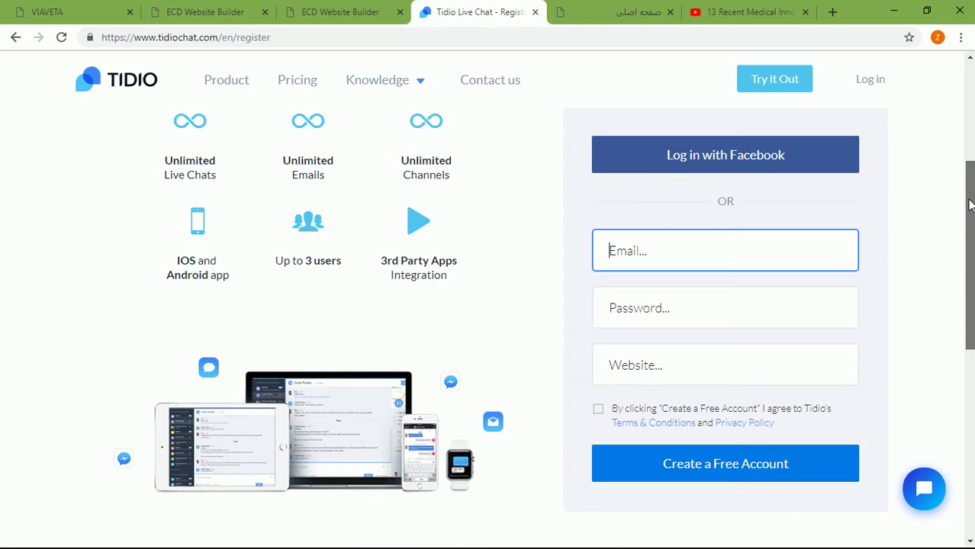
drag(971, 205, 970, 214)
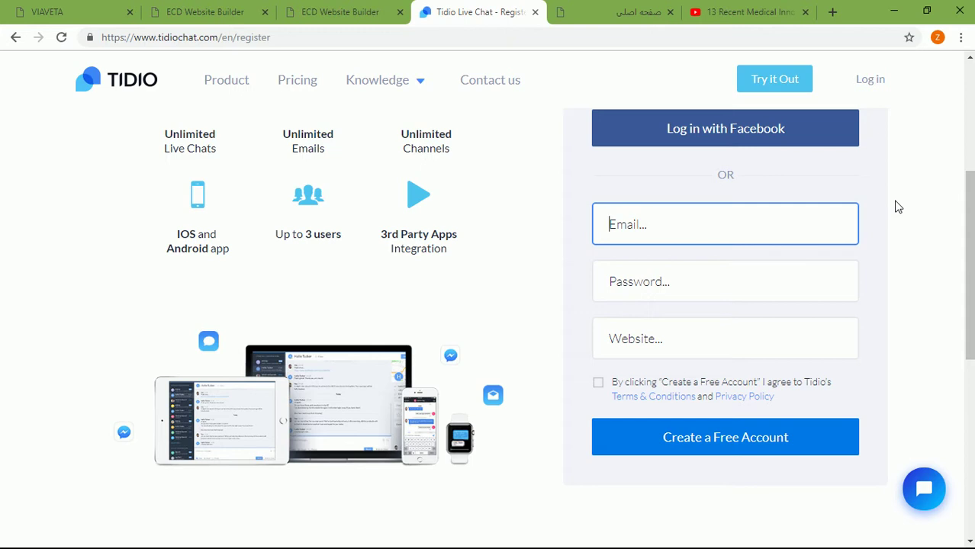
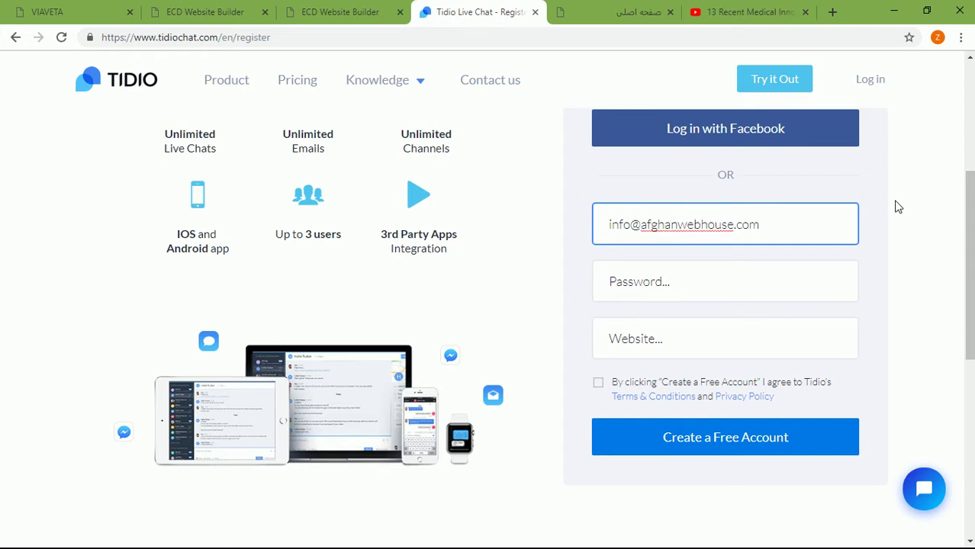
click(787, 274)
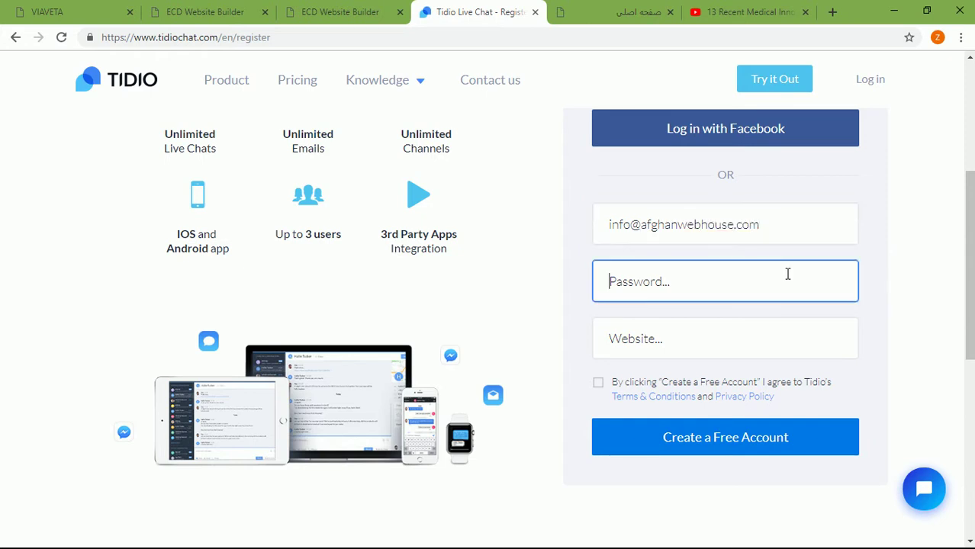
text(*****)
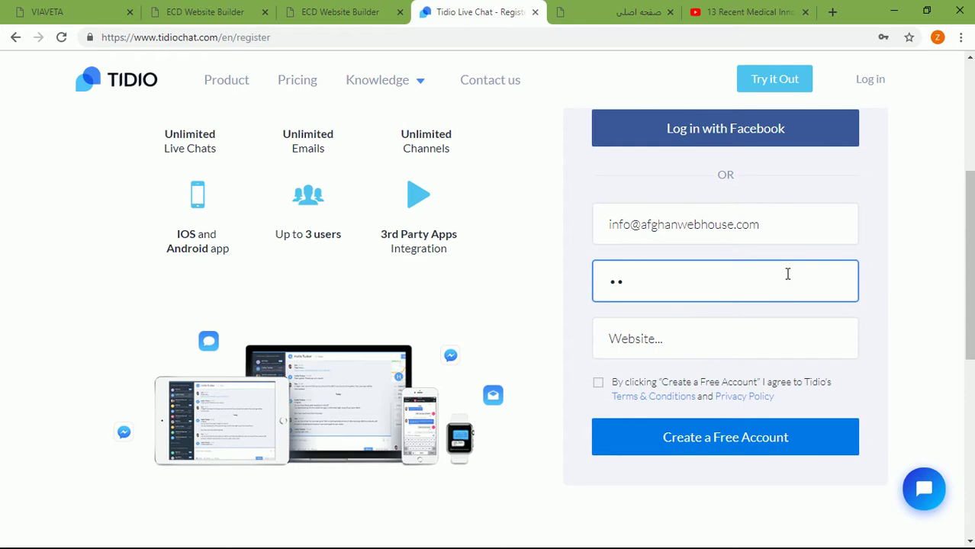
text(***)
key(BackSpace)
key(BackSpace)
key(BackSpace)
key(BackSpace)
key(BackSpace)
key(BackSpace)
key(BackSpace)
key(BackSpace)
text(**********)
click(737, 341)
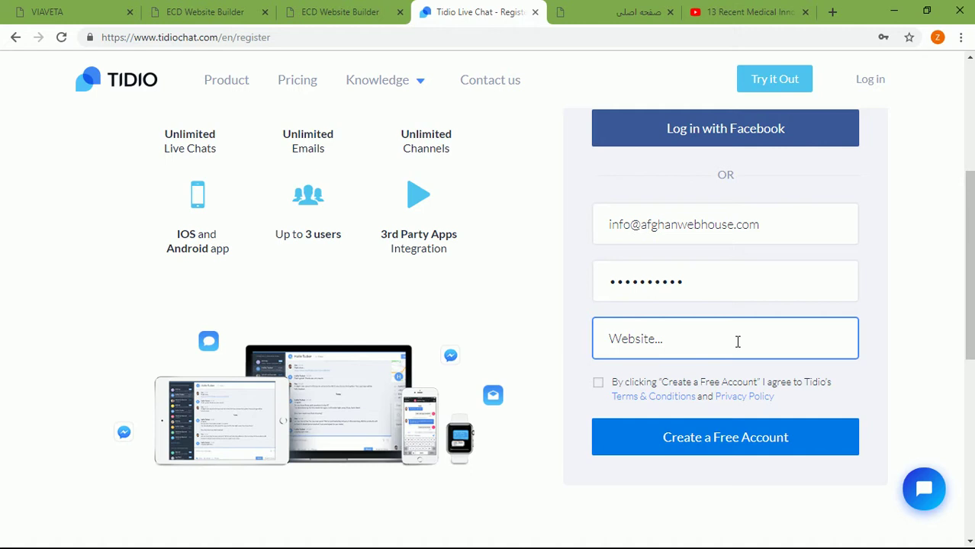
text(www.)
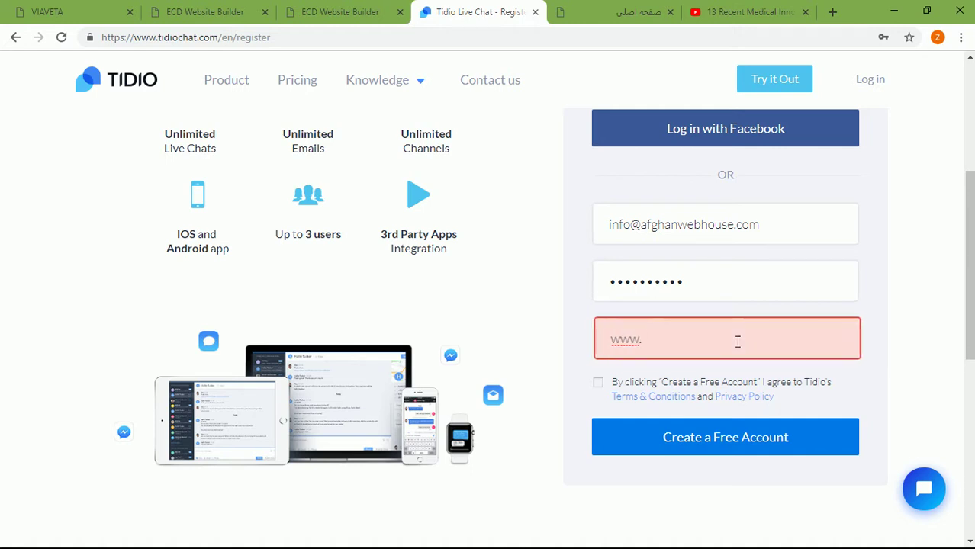
click(342, 12)
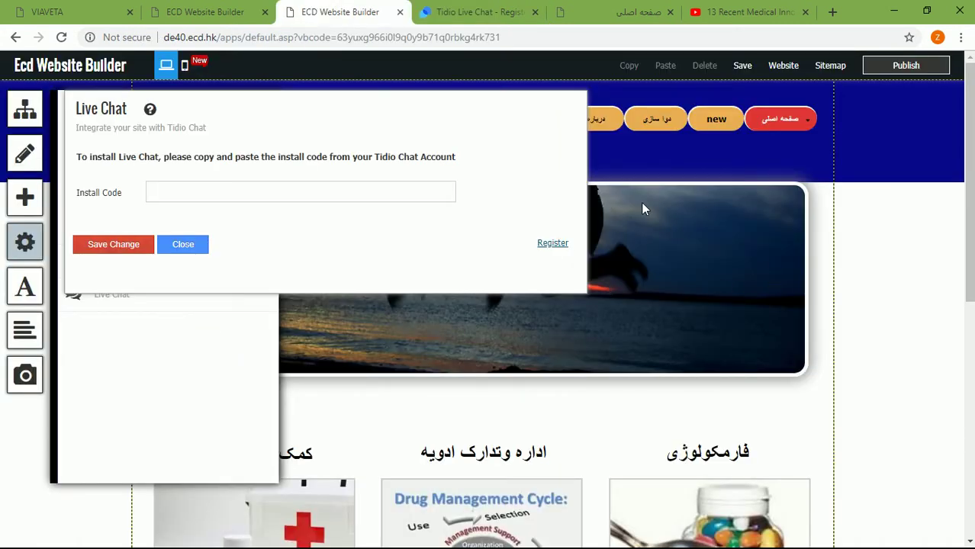
click(452, 7)
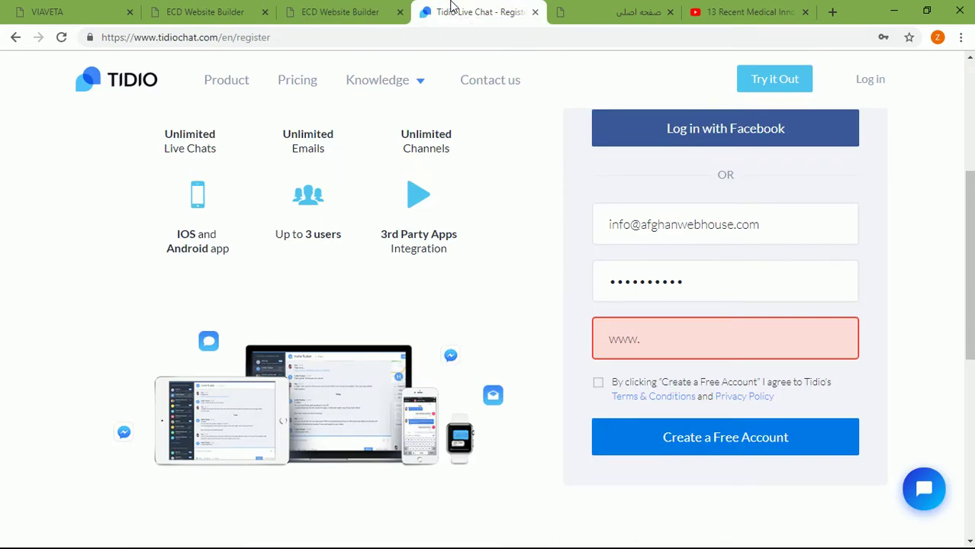
text(a)
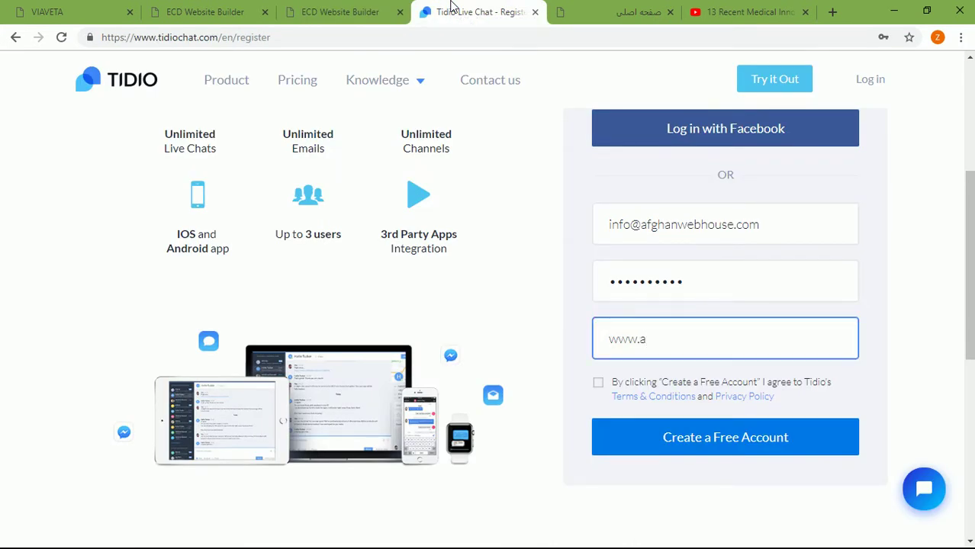
text(fghanhealth.i)
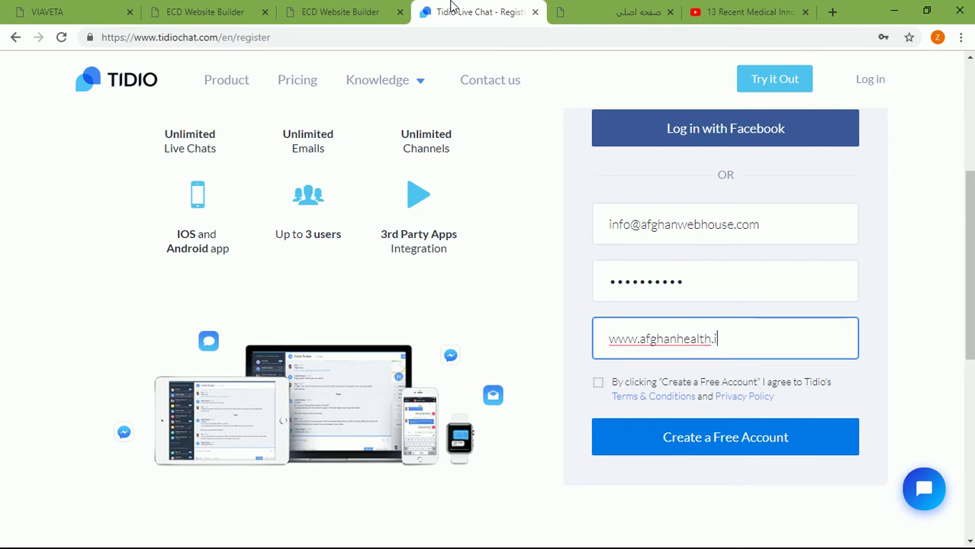
text(nfo)
Step: Accept the terms and submit, replacing the already-registered e-mail with a new address
click(599, 389)
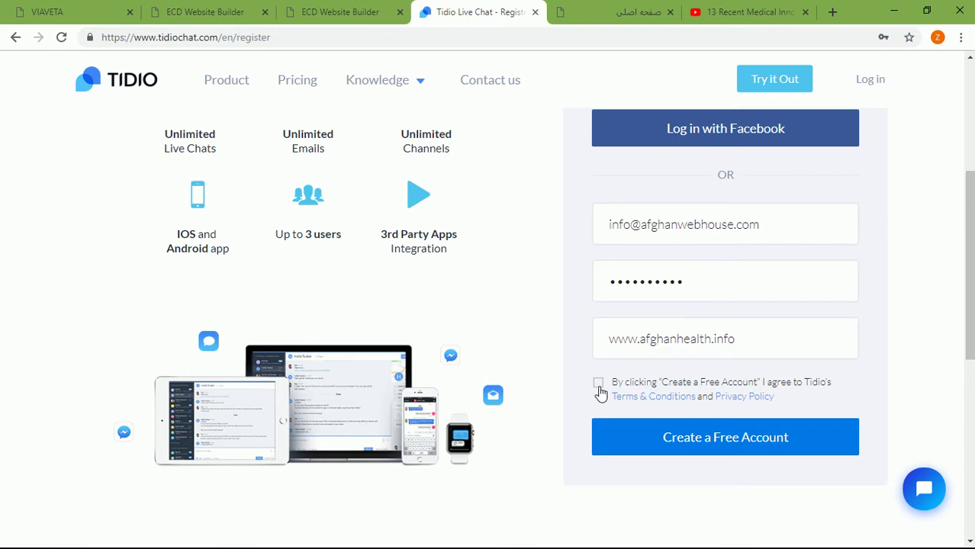
click(681, 447)
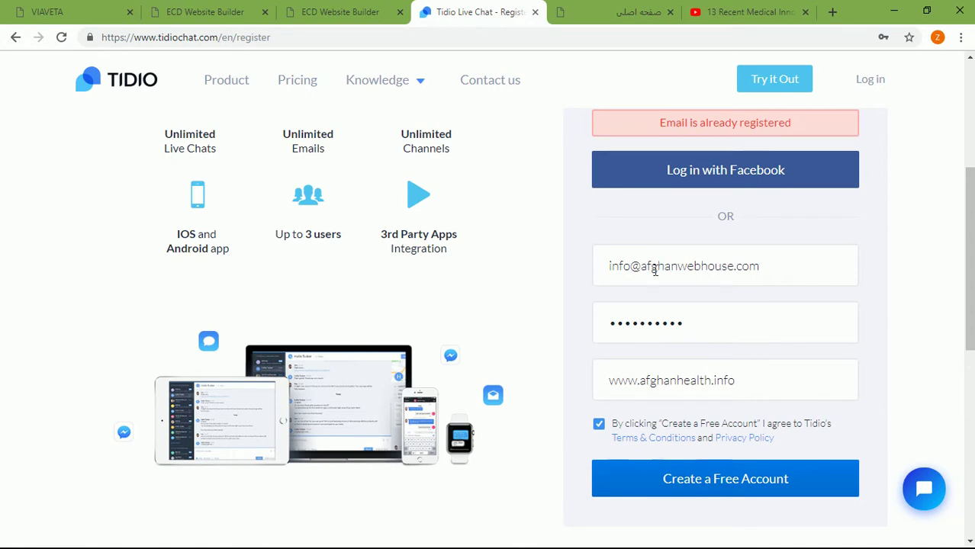
click(630, 263)
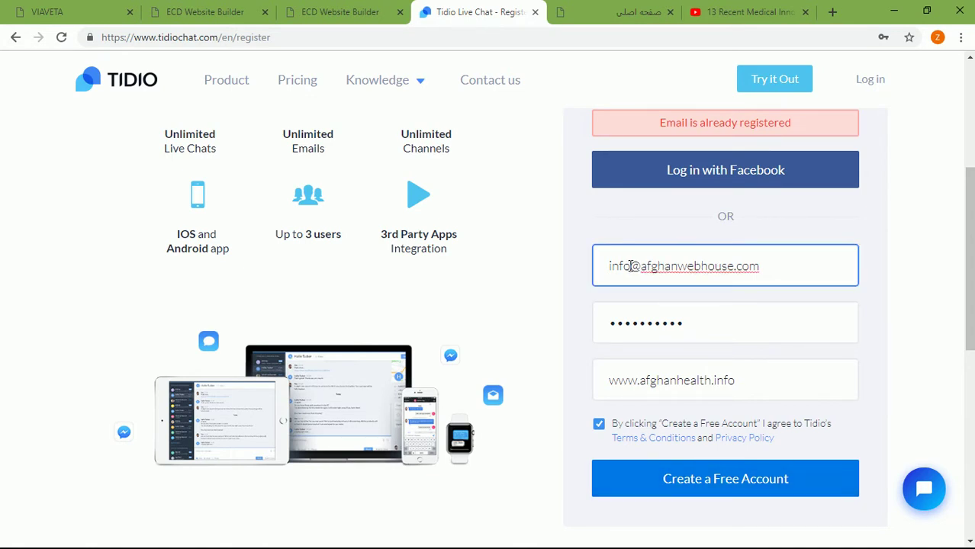
key(BackSpace)
key(BackSpace)
key(BackSpace)
key(BackSpace)
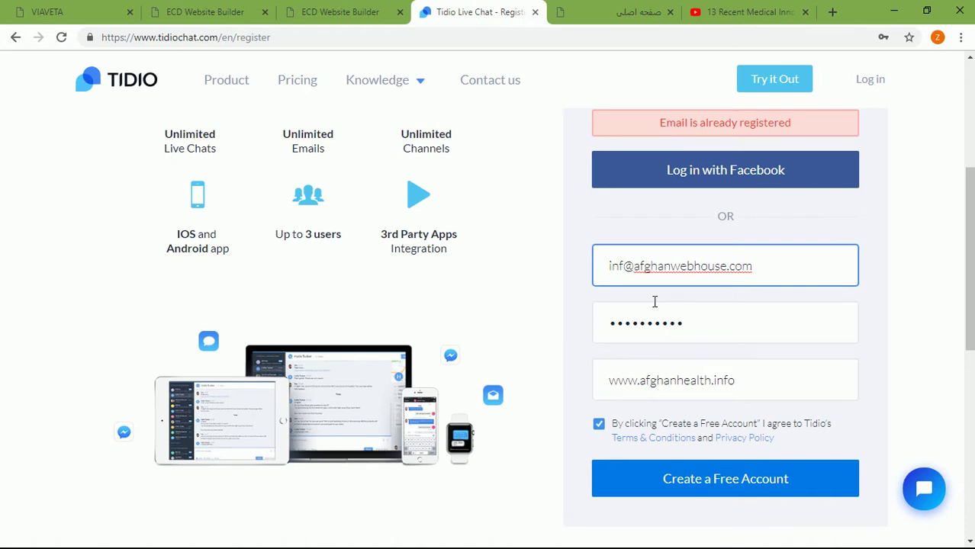
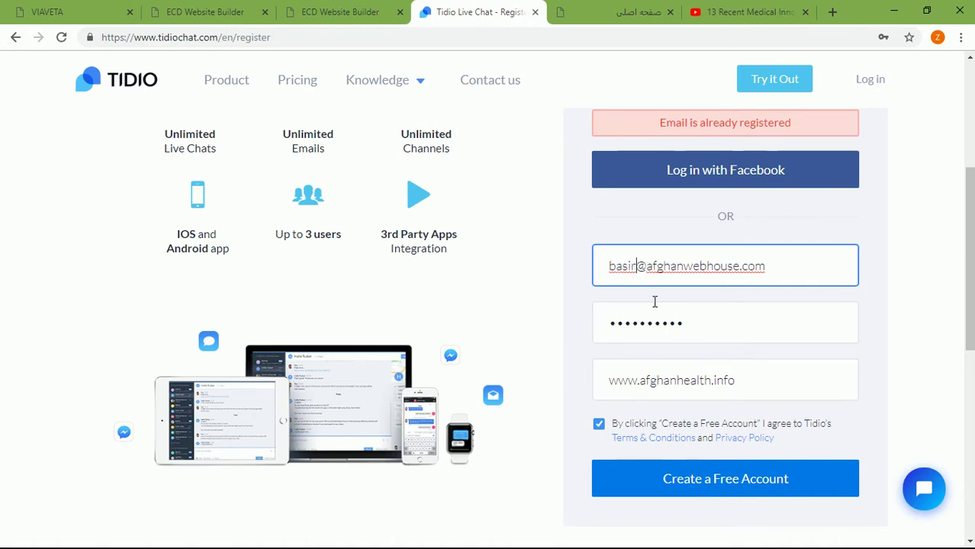
click(683, 478)
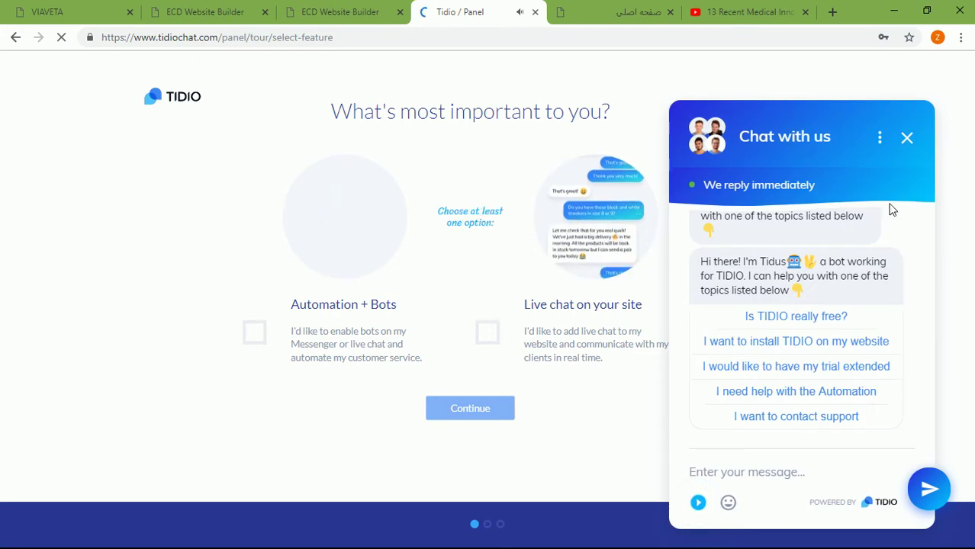
Step: Dismiss the chat pop-up, choose live chat for the site and colour the widget pink
click(907, 137)
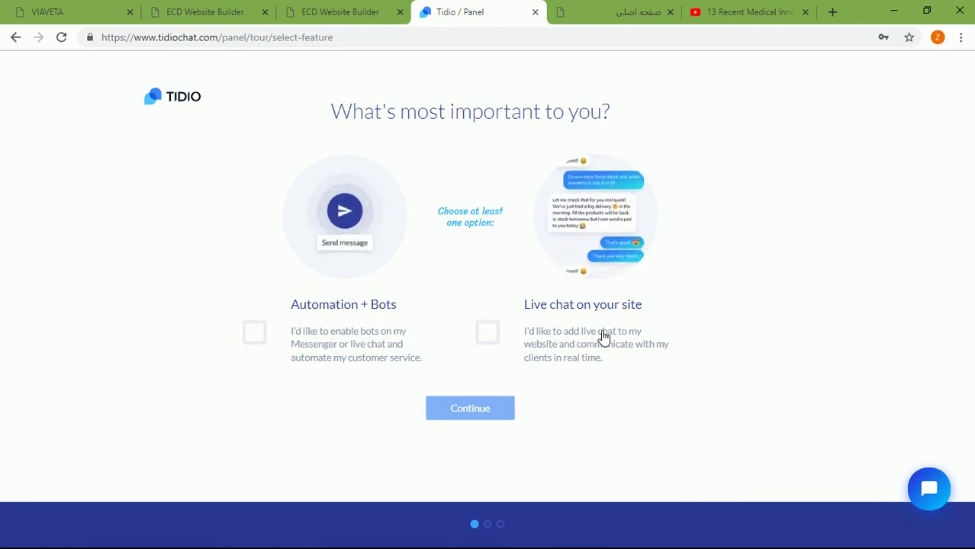
click(491, 336)
click(474, 412)
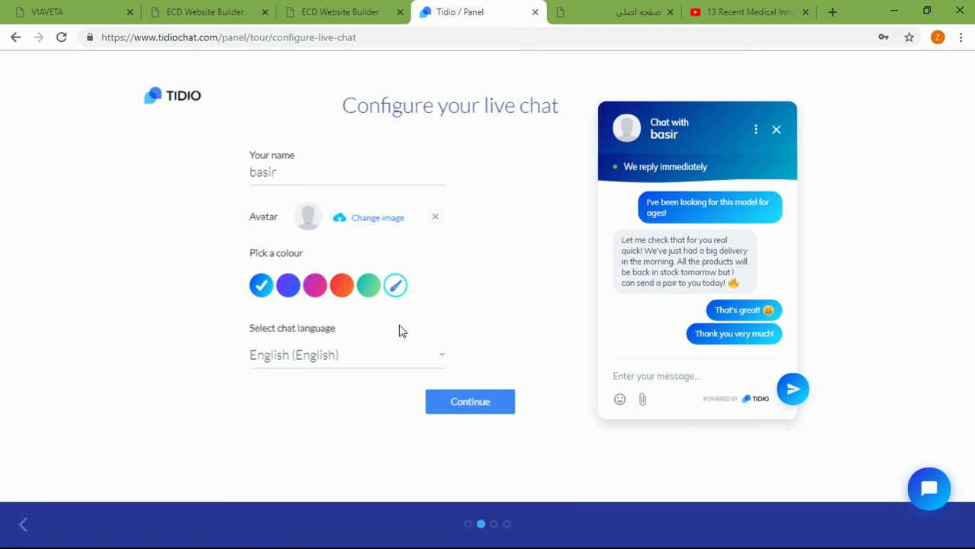
click(348, 294)
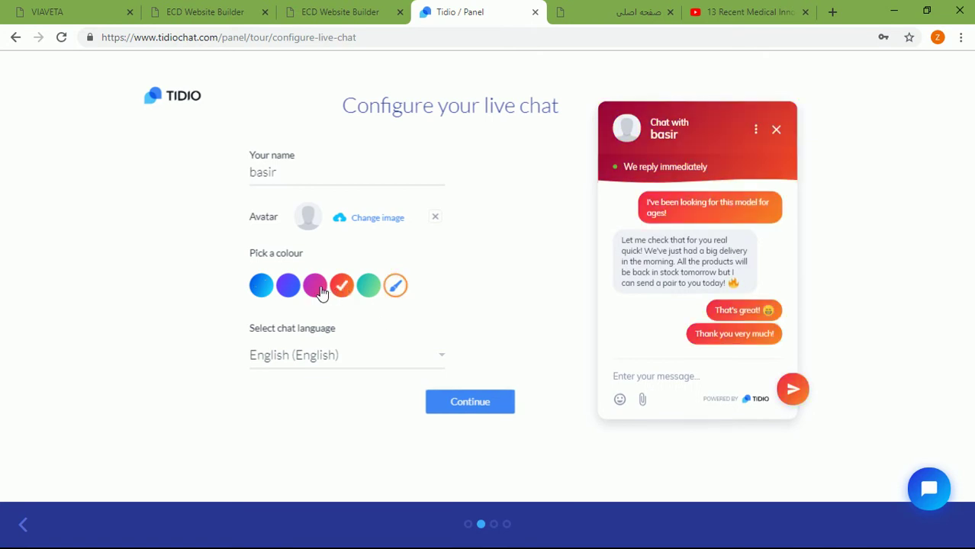
click(323, 294)
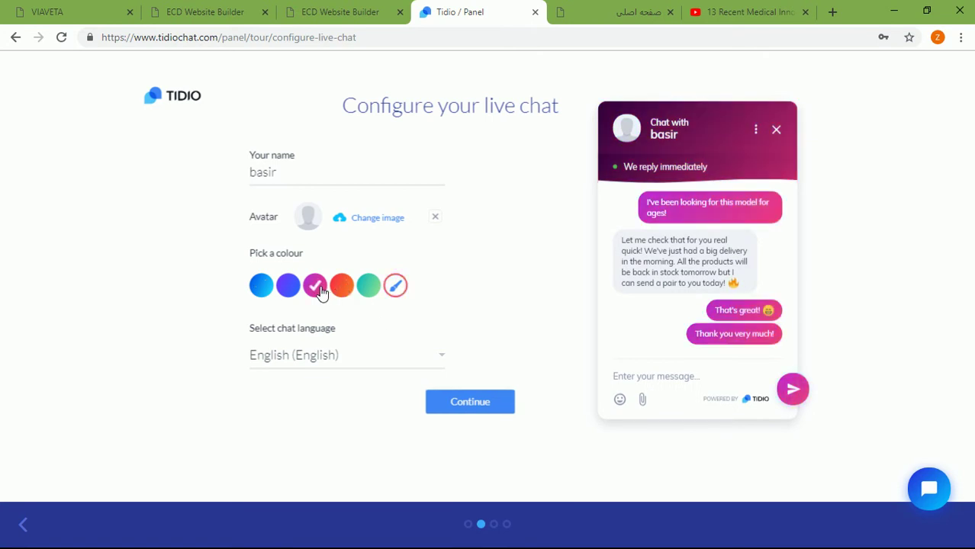
click(433, 406)
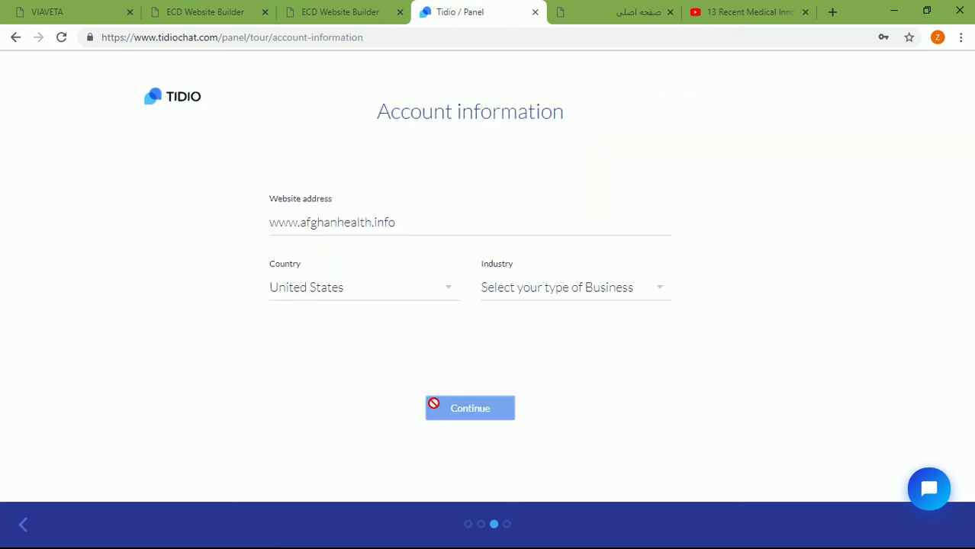
Step: Set the country to Afghanistan and the industry to Healthcare, and submit the details
click(452, 286)
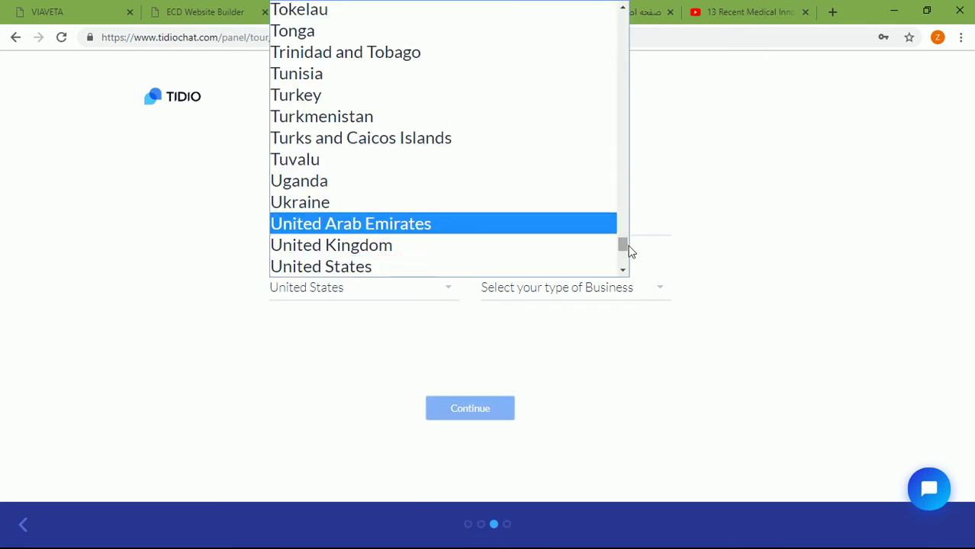
drag(626, 244, 632, 19)
click(509, 13)
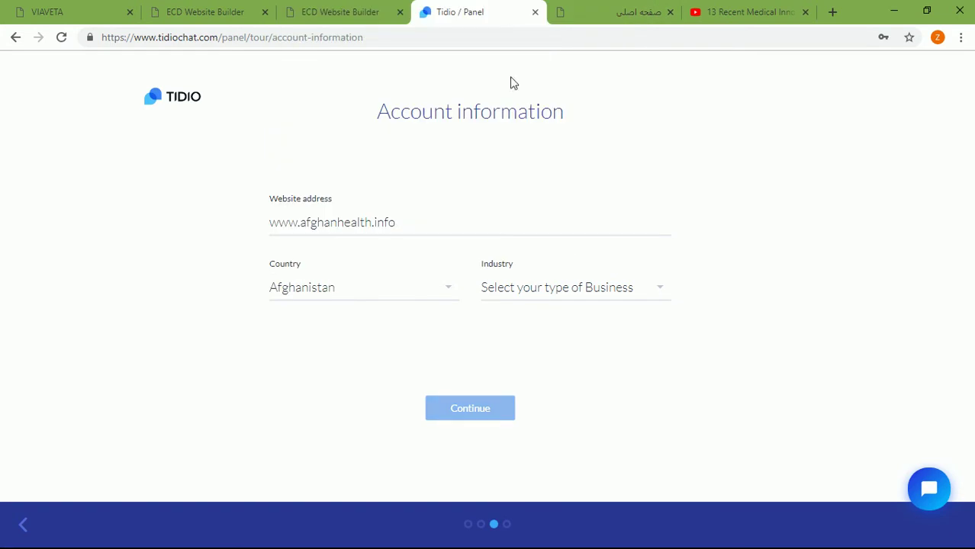
click(661, 290)
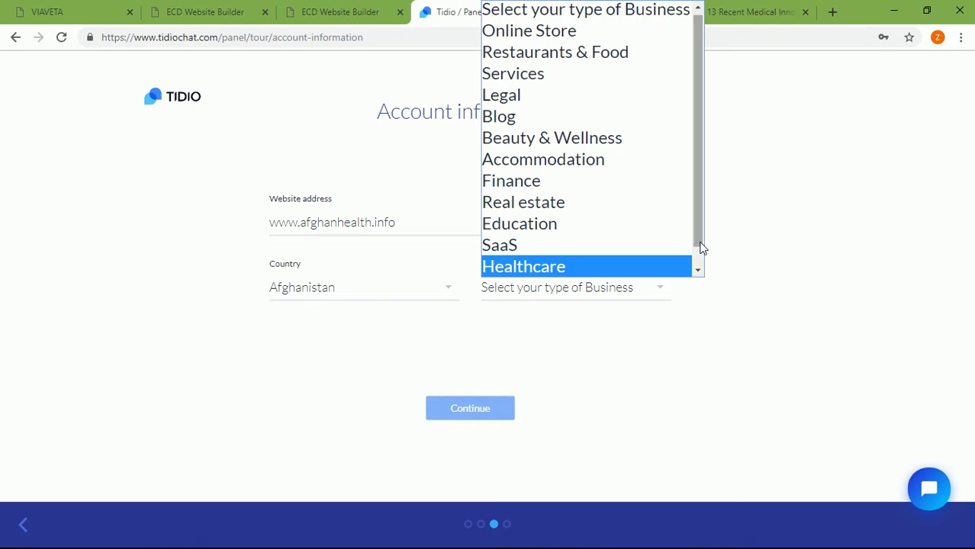
mouse_move(702, 248)
mouse_down()
mouse_move(701, 270)
mouse_move(671, 189)
mouse_move(672, 227)
mouse_up()
click(567, 266)
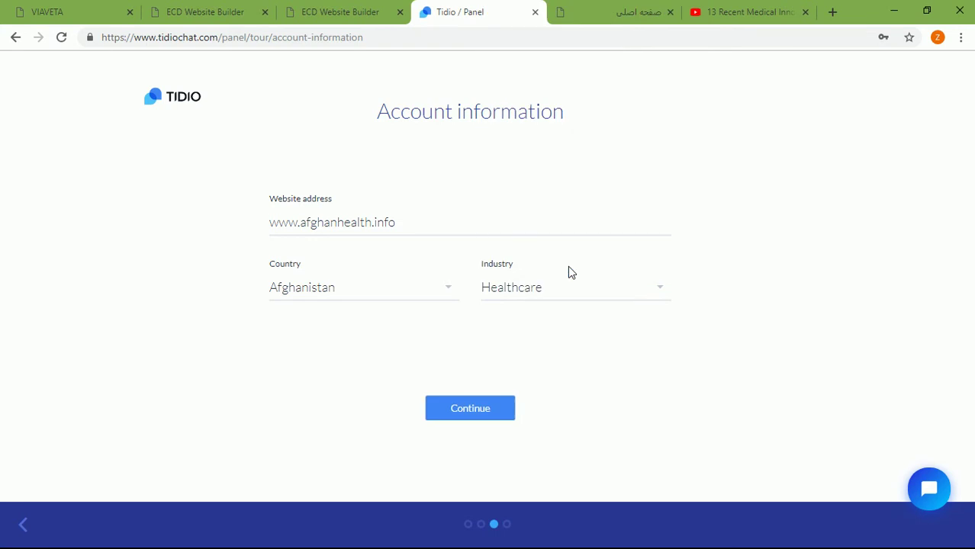
click(487, 415)
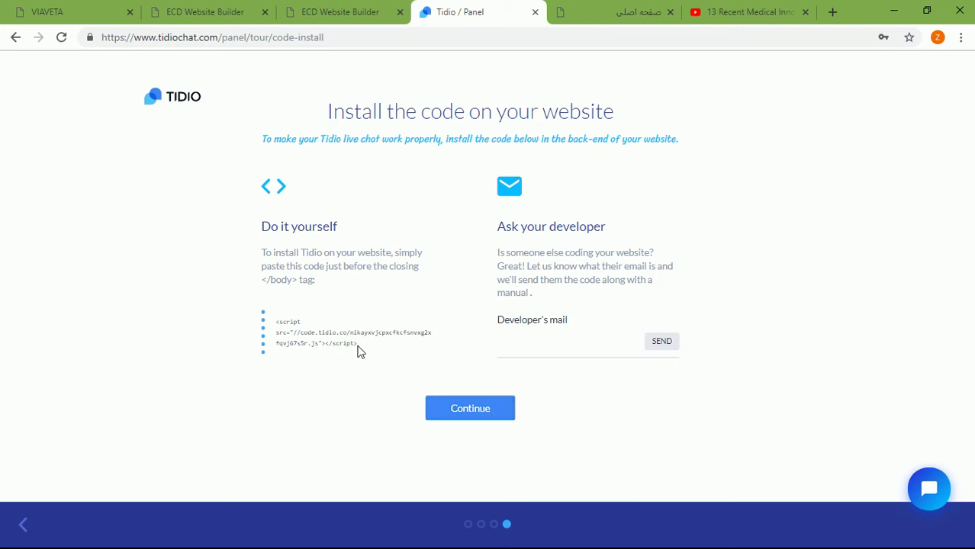
Step: Select the Tidio chat install script and finish the setup tour
drag(363, 343, 274, 320)
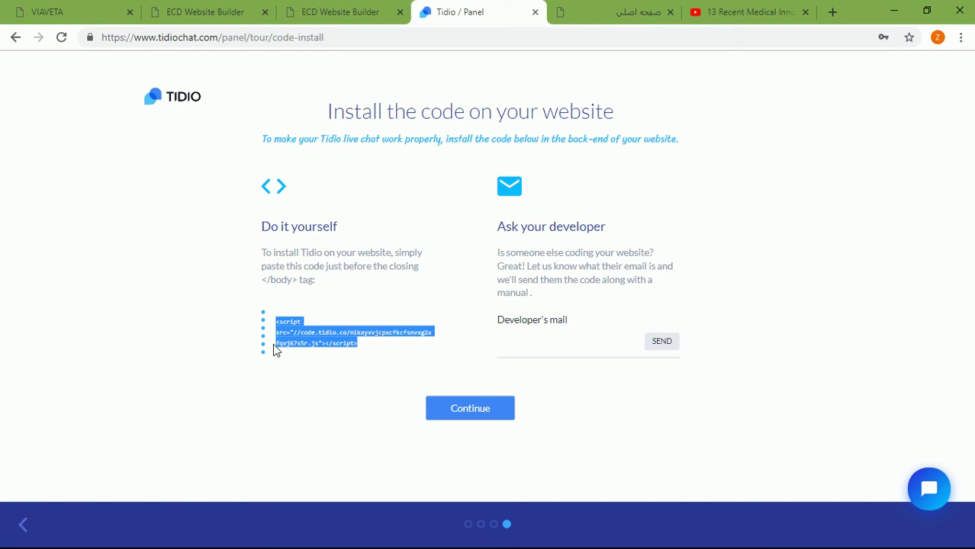
click(451, 408)
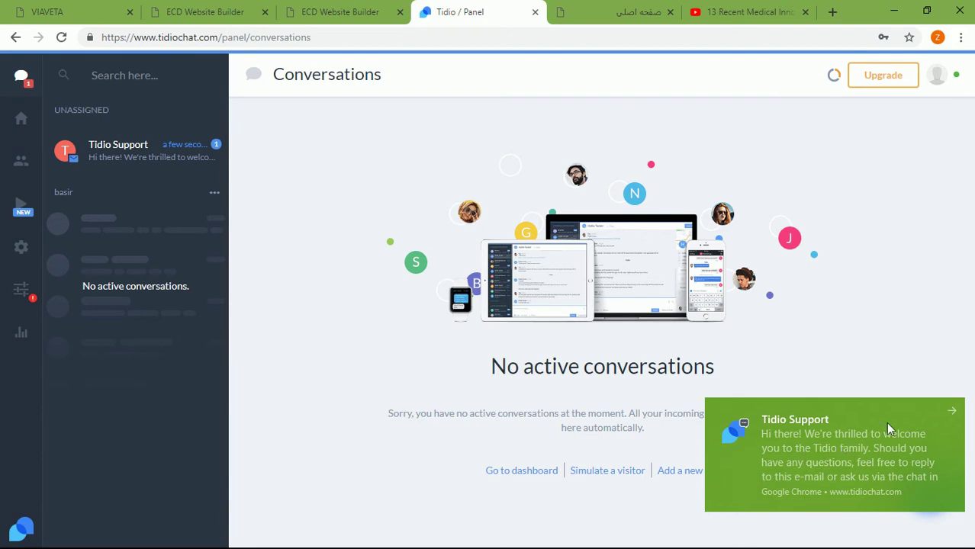
Step: Dismiss the Tidio Support notification and return to the builder's Live Chat dialog
click(952, 413)
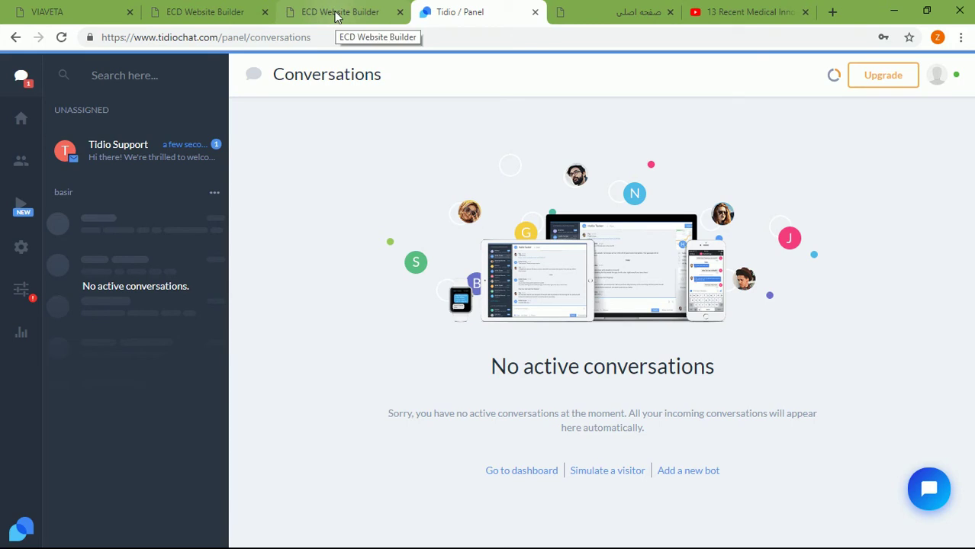
click(336, 13)
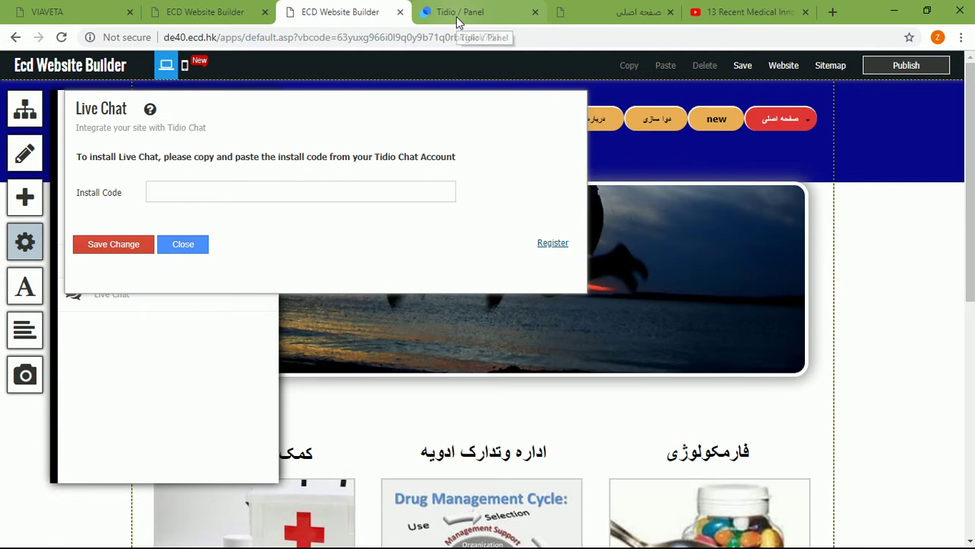
Step: Paste the Tidio script into Install Code, trim it to the key, save and close
right_click(365, 188)
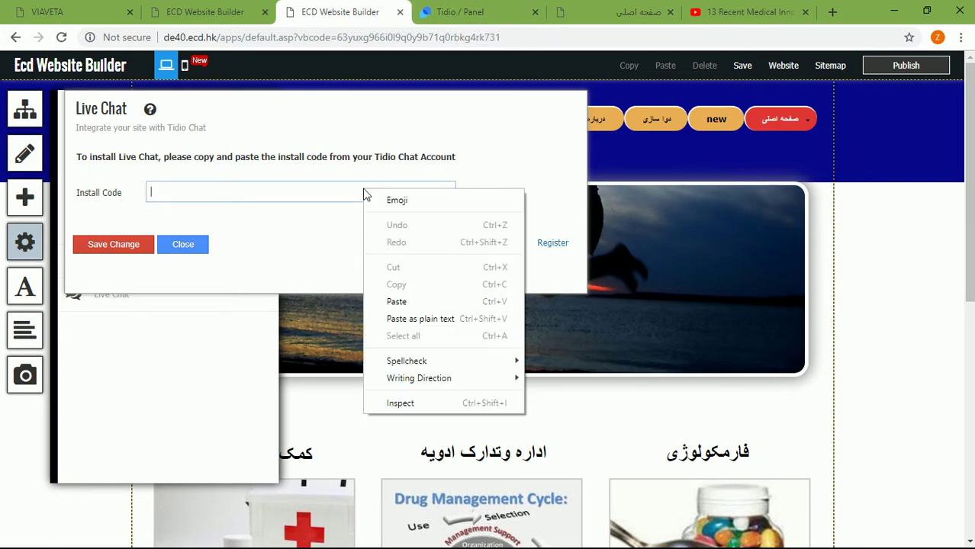
click(395, 303)
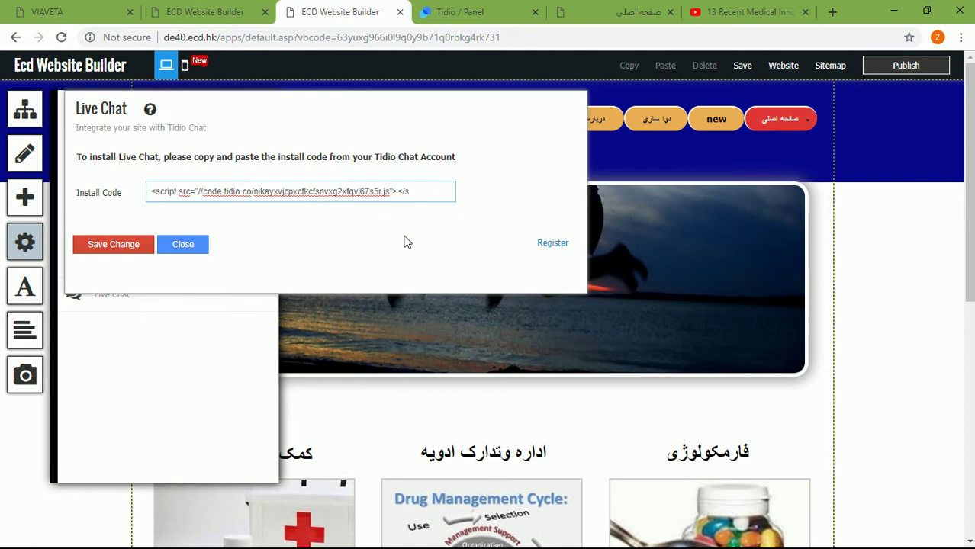
key(BackSpace)
key(BackSpace)
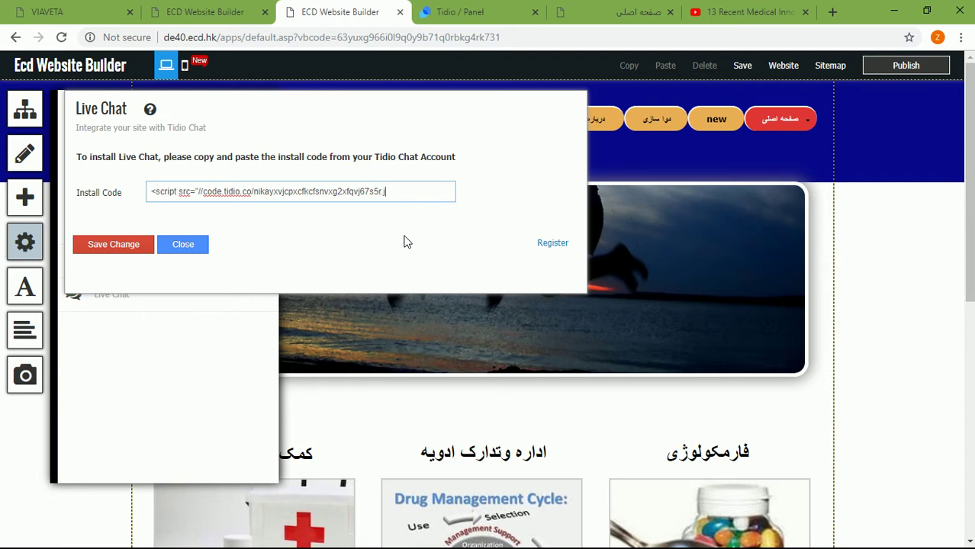
key(BackSpace)
key(BackSpace)
key(BackSpace)
key(BackSpace)
key(BackSpace)
key(BackSpace)
key(BackSpace)
key(BackSpace)
key(BackSpace)
key(BackSpace)
key(BackSpace)
key(BackSpace)
key(BackSpace)
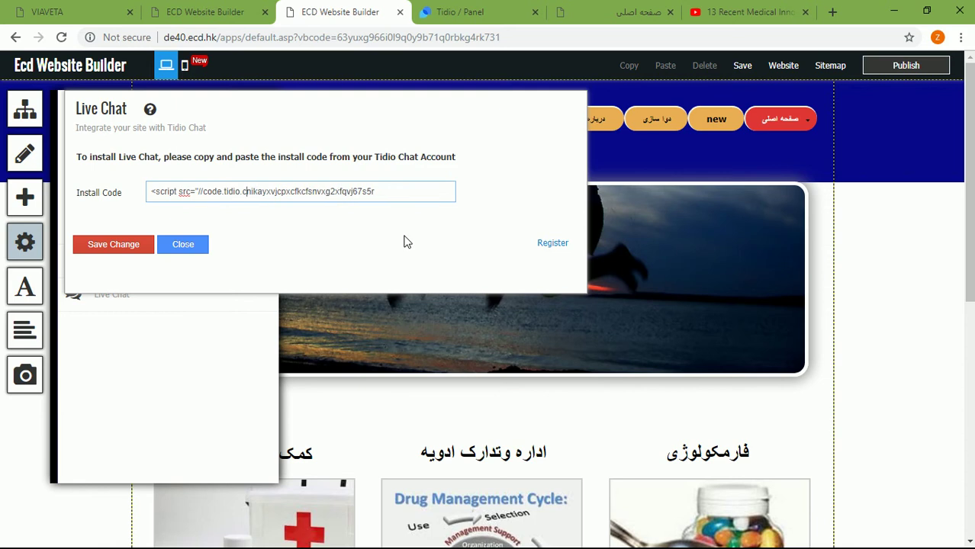
key(BackSpace)
key(BackSpace)
key(BackSpace)
key(BackSpace)
key(BackSpace)
key(BackSpace)
key(BackSpace)
key(BackSpace)
key(BackSpace)
key(BackSpace)
key(BackSpace)
key(BackSpace)
key(BackSpace)
key(BackSpace)
key(BackSpace)
key(BackSpace)
key(BackSpace)
key(BackSpace)
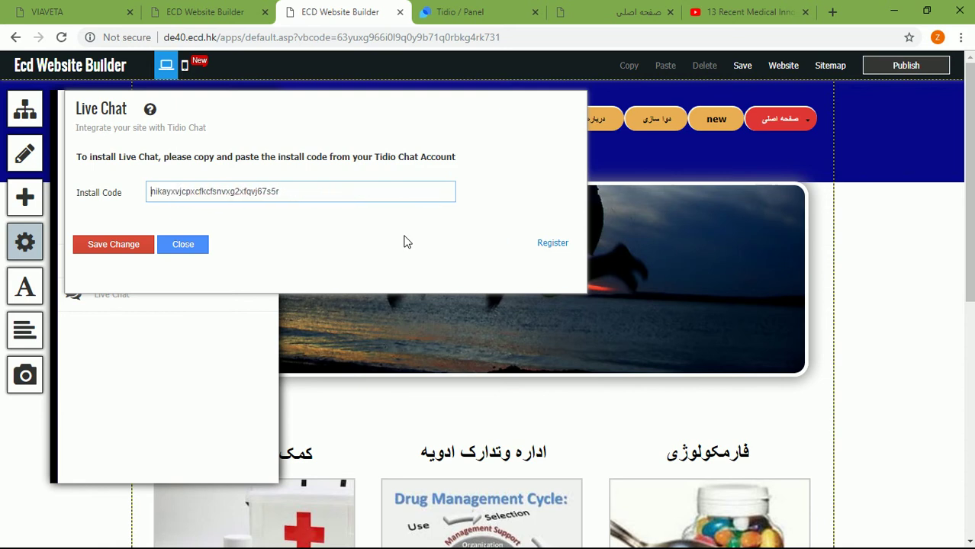
click(143, 247)
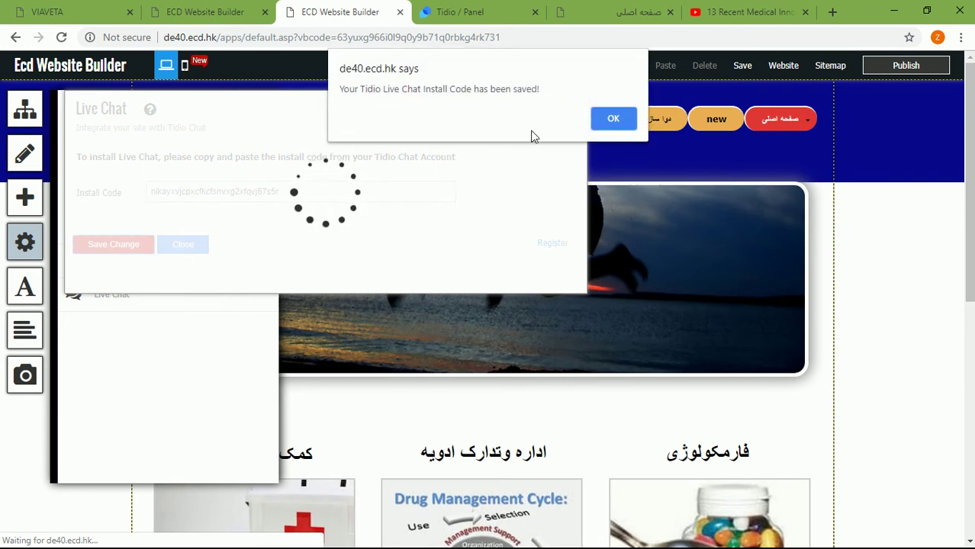
click(621, 119)
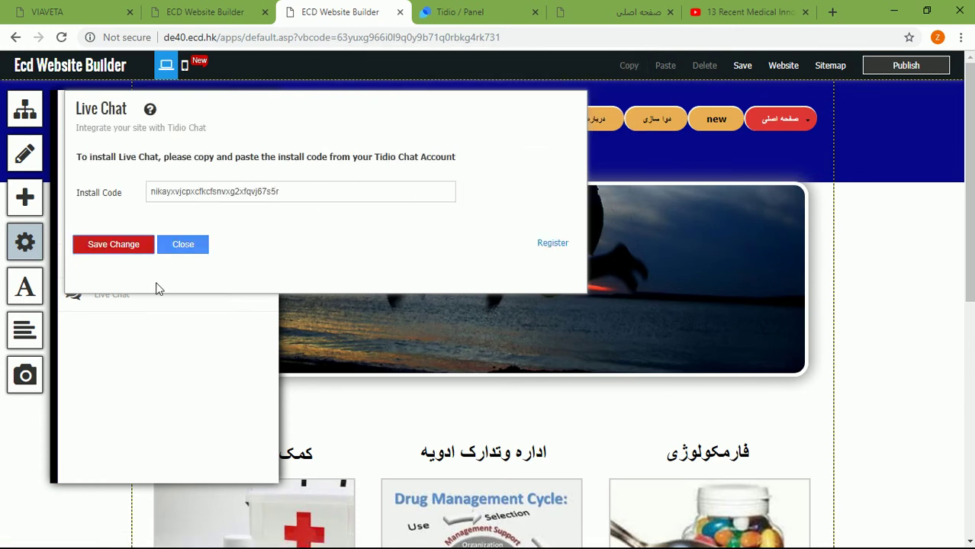
click(180, 245)
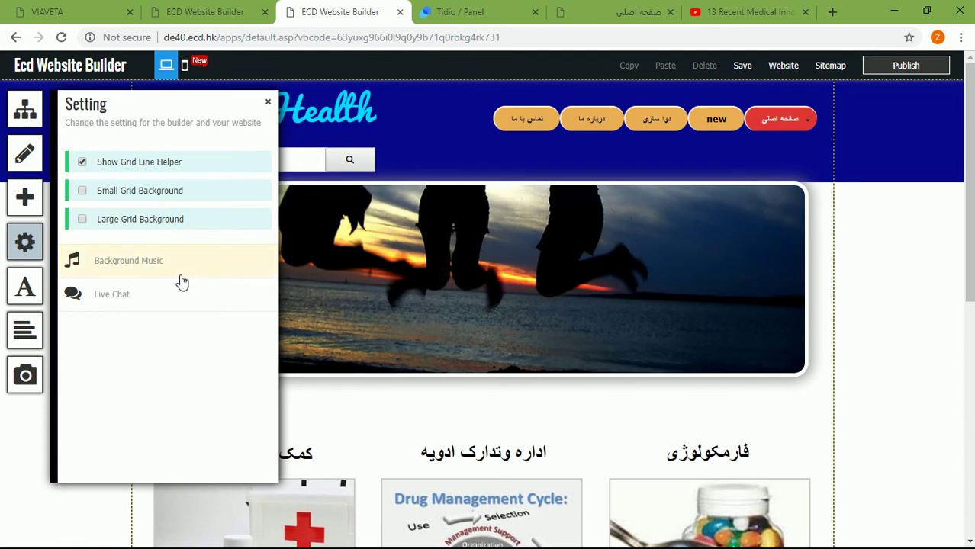
Step: Save and publish the site with the Tidio live chat setting, then view the live afghanhealth.info home page
click(269, 103)
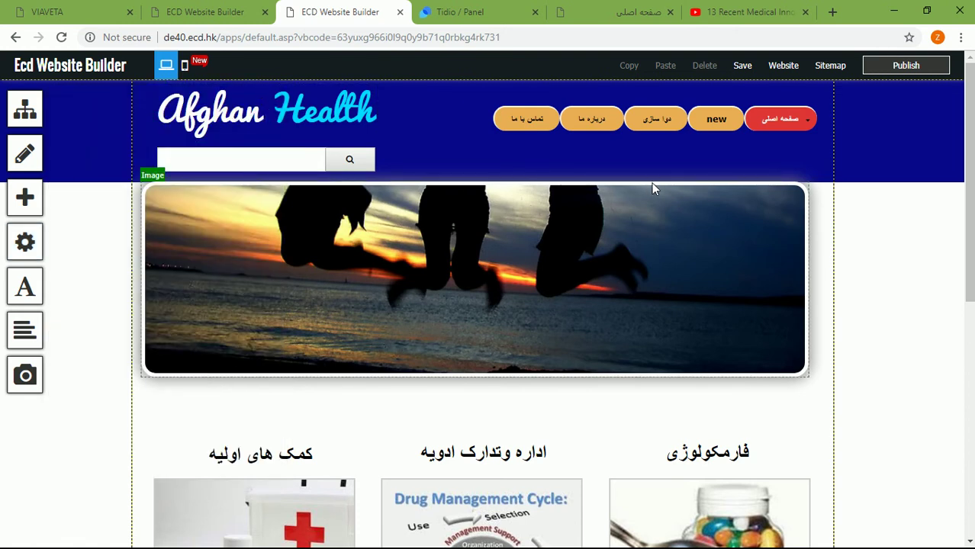
click(875, 73)
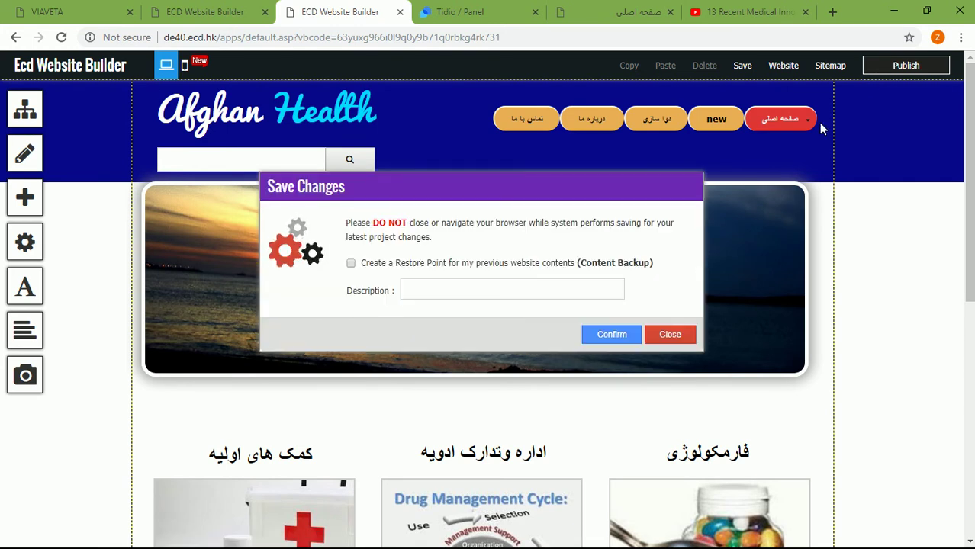
click(624, 335)
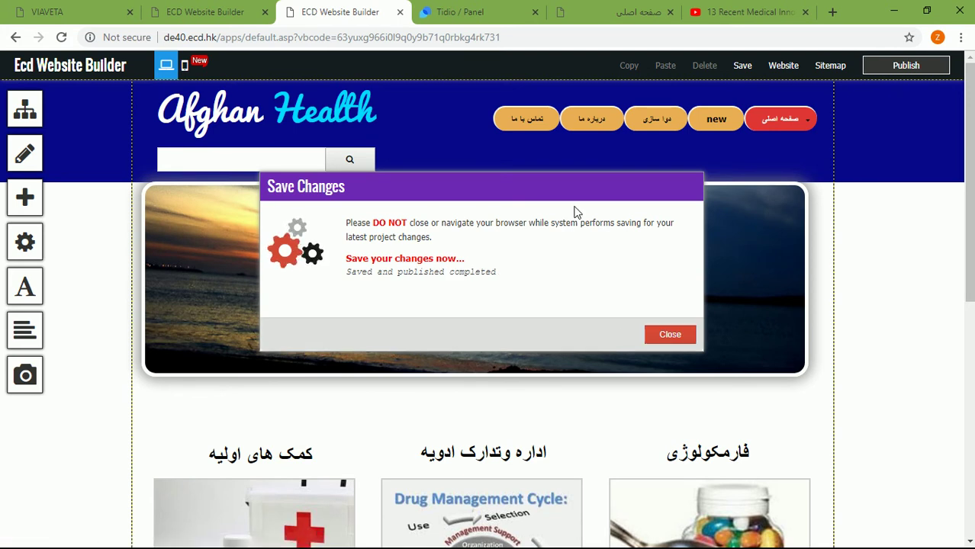
click(577, 8)
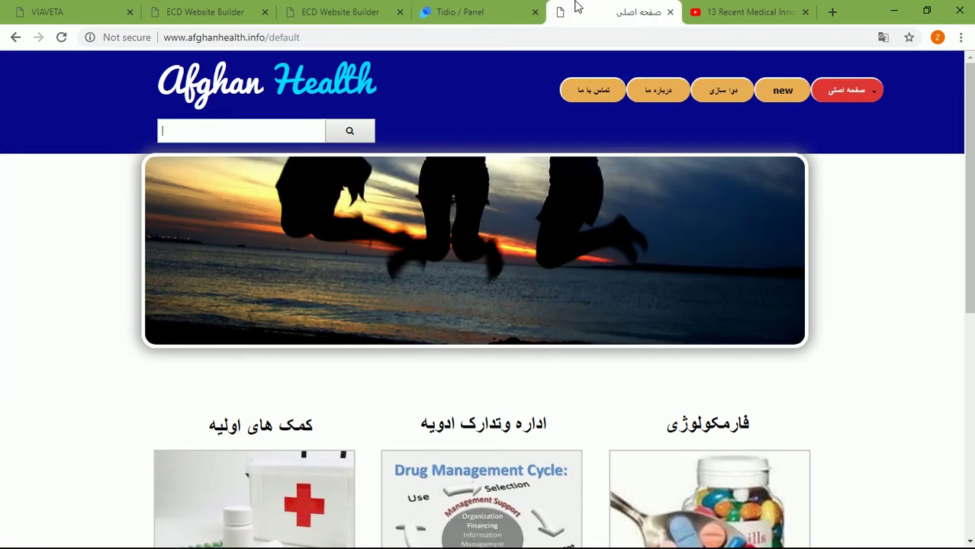
Step: Reload afghanhealth.info and confirm the Tidio chat window opens and closes, then return to Tidio Conversations
click(62, 38)
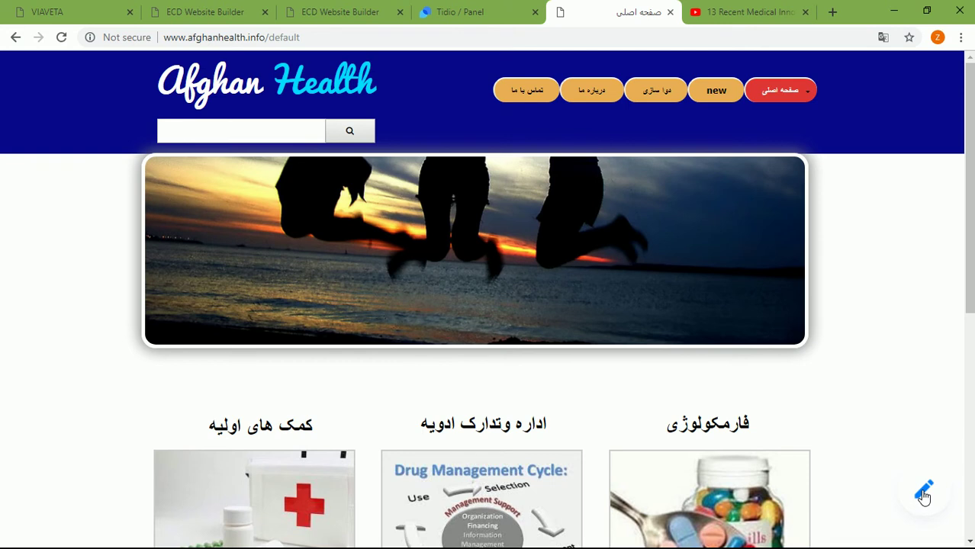
click(924, 494)
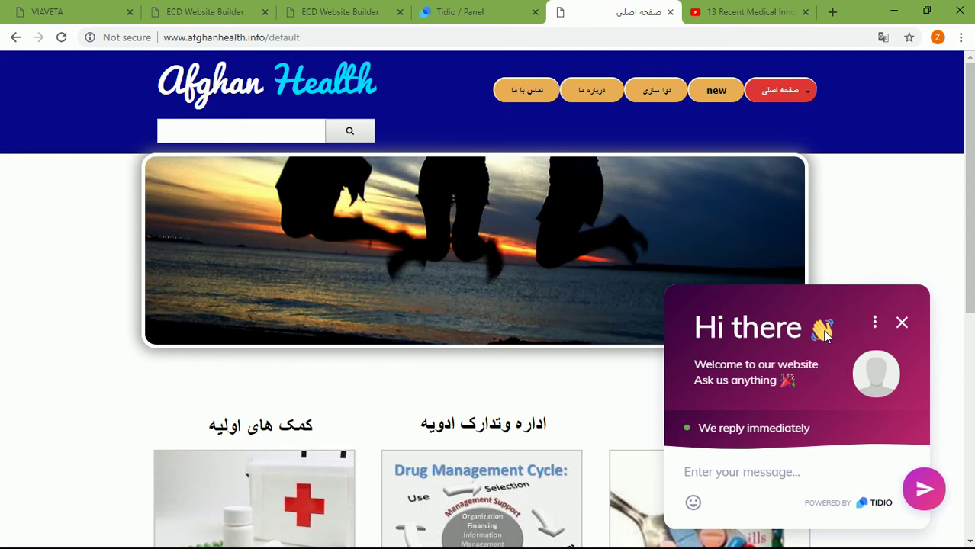
click(901, 324)
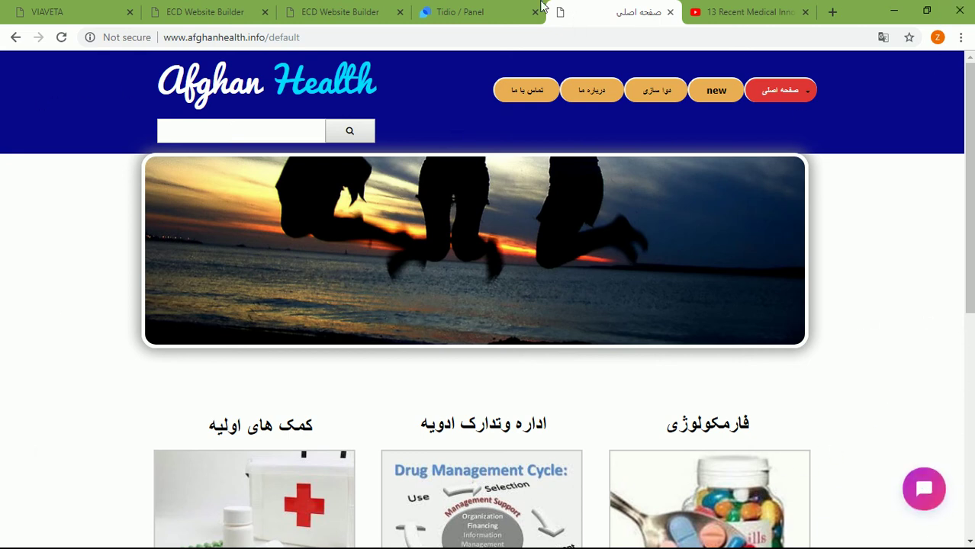
click(469, 8)
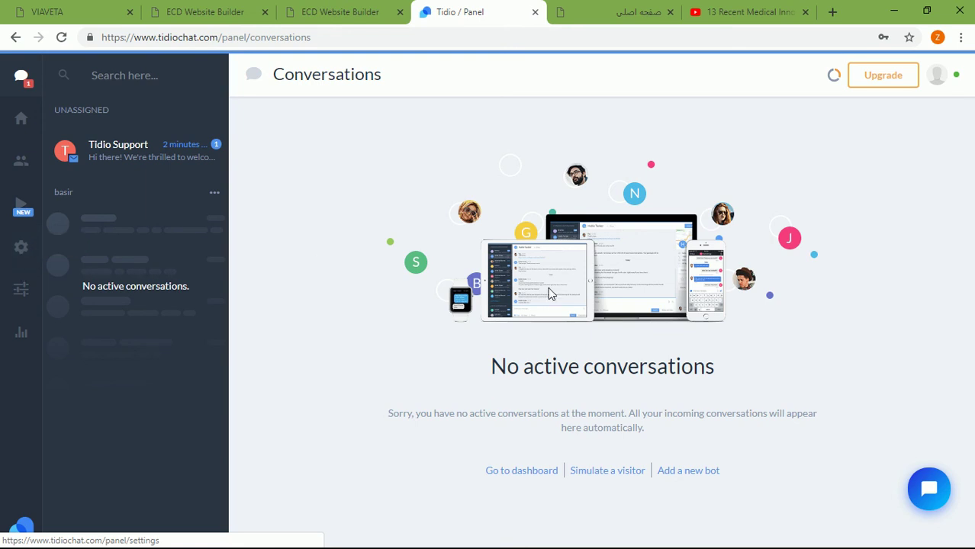
Step: Switch between the ECD Website Builder editor and the live afghanhealth.info home page
click(355, 6)
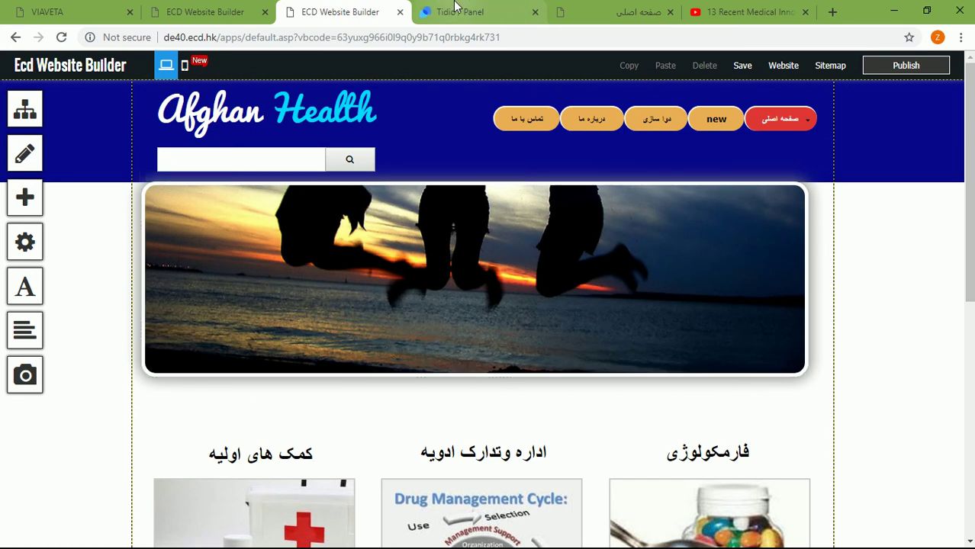
click(586, 9)
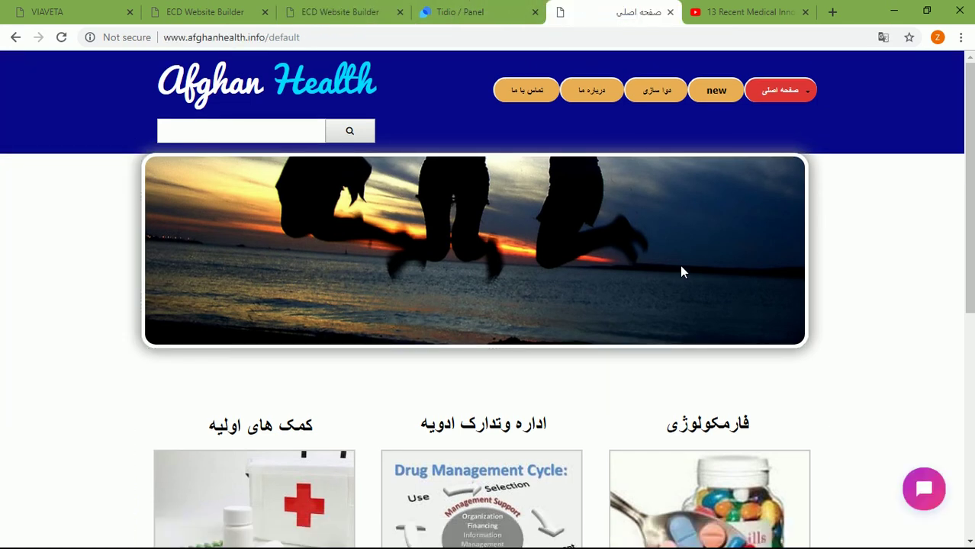
click(299, 7)
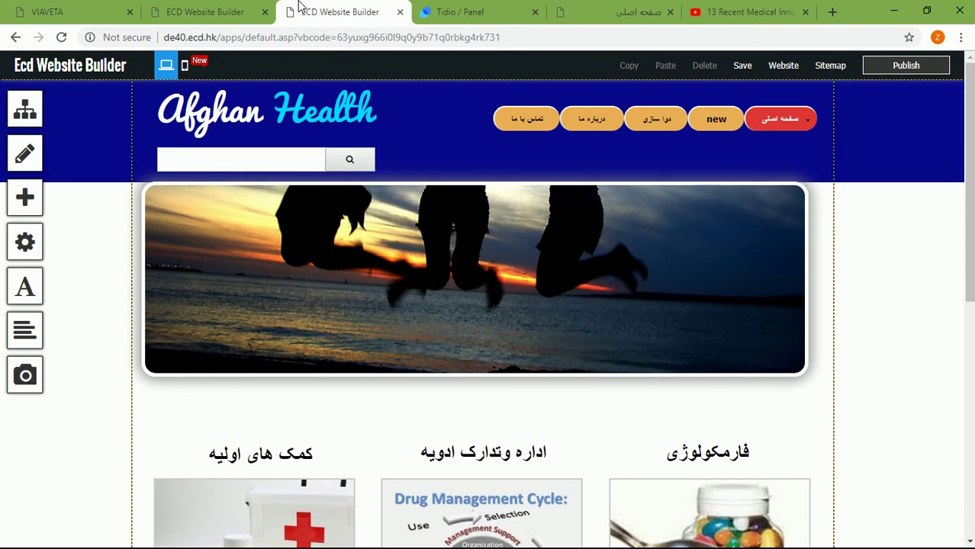
Step: Minimize Chrome to the Windows desktop and expand the hidden taskbar tray icons
click(896, 15)
mouse_move(793, 538)
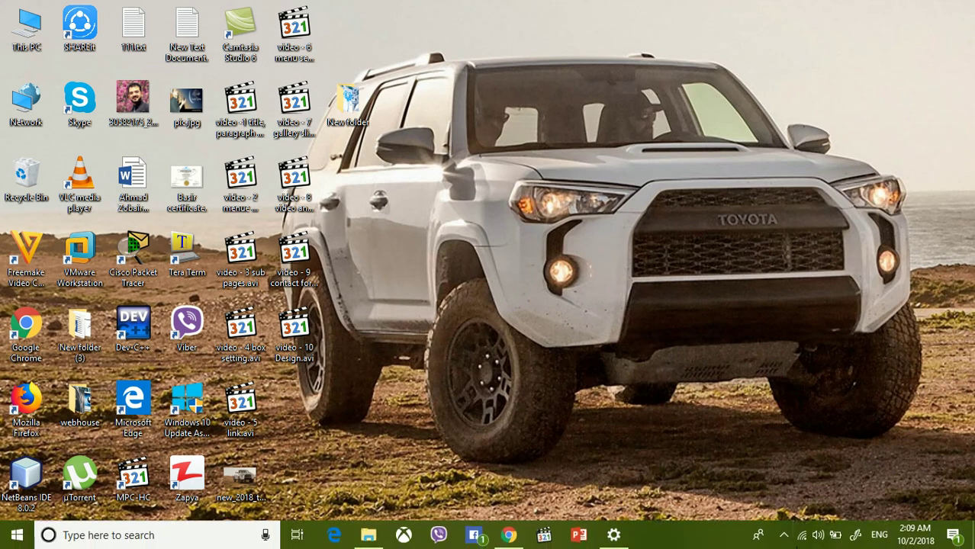
click(781, 537)
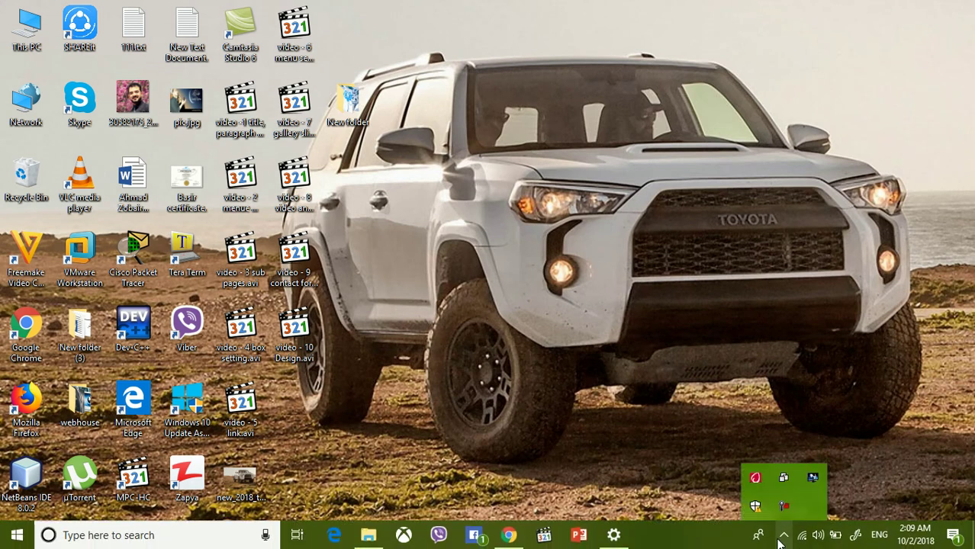